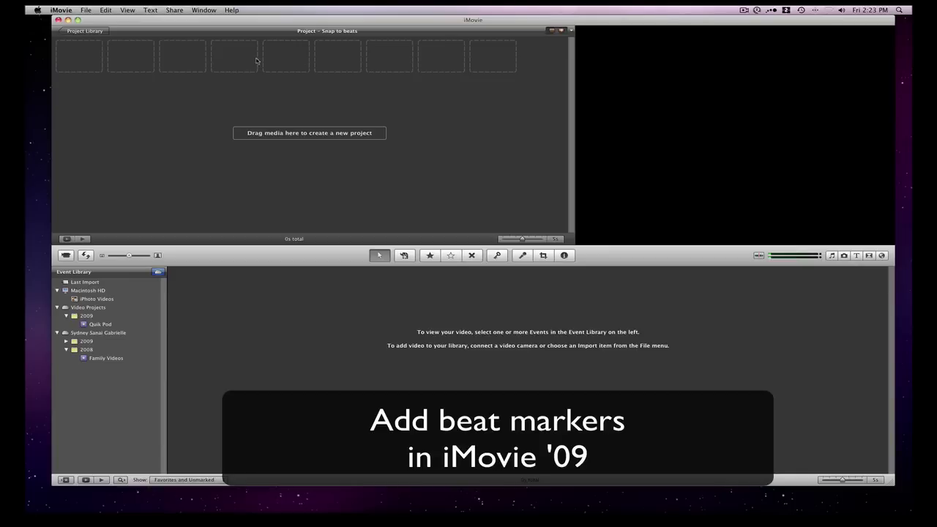
# - Check Snap to Beats in the View menu and confirm it is on
pyautogui.click(129, 10)
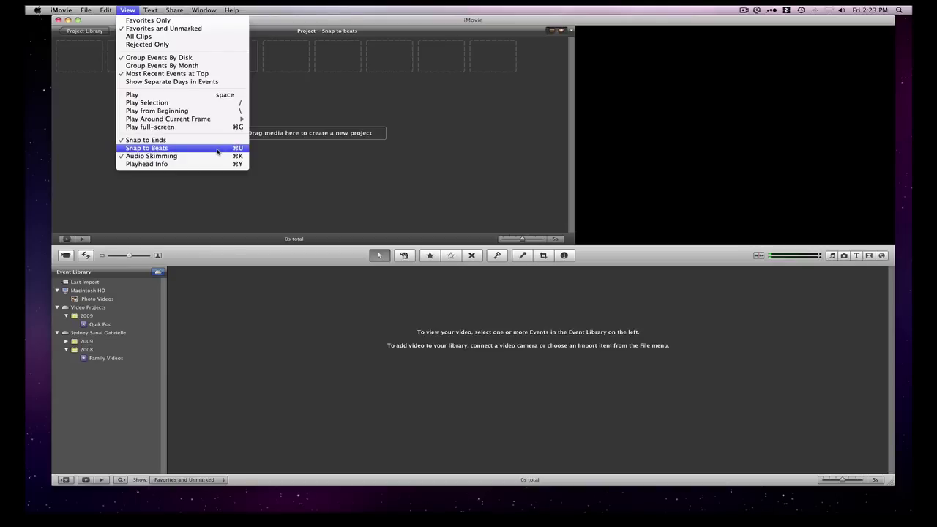
pyautogui.click(217, 151)
pyautogui.click(127, 9)
# - Drag 'Get Me Bodied (Extended Version)' from the Music and Sound Effects browser into the project as background music
pyautogui.click(223, 216)
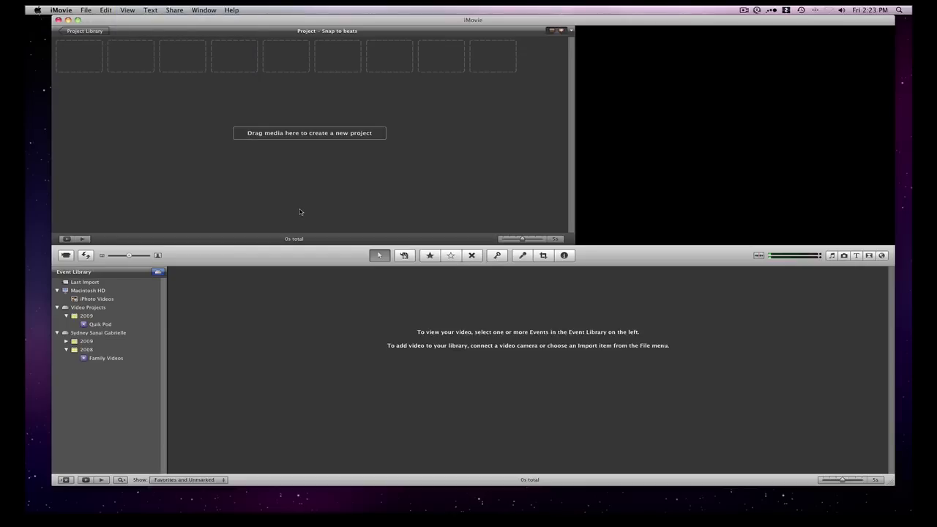
pyautogui.press('super+1')
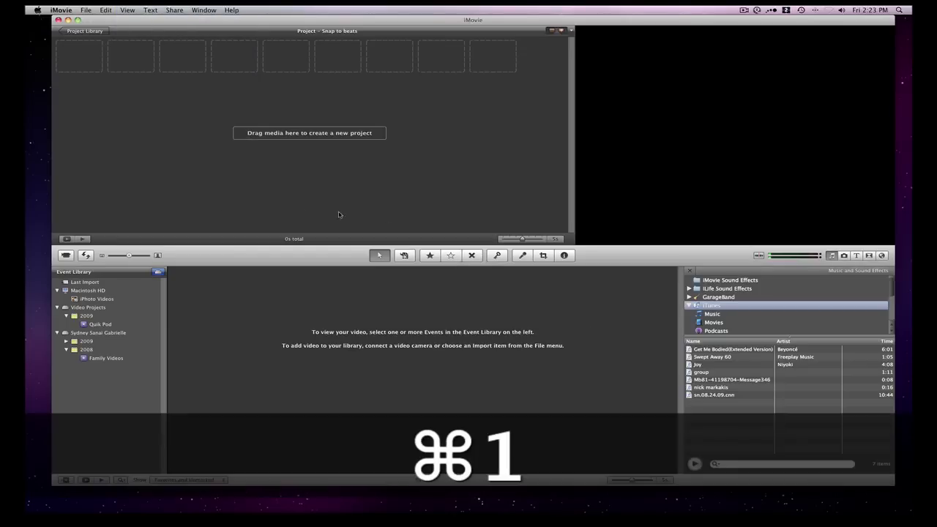
pyautogui.click(725, 350)
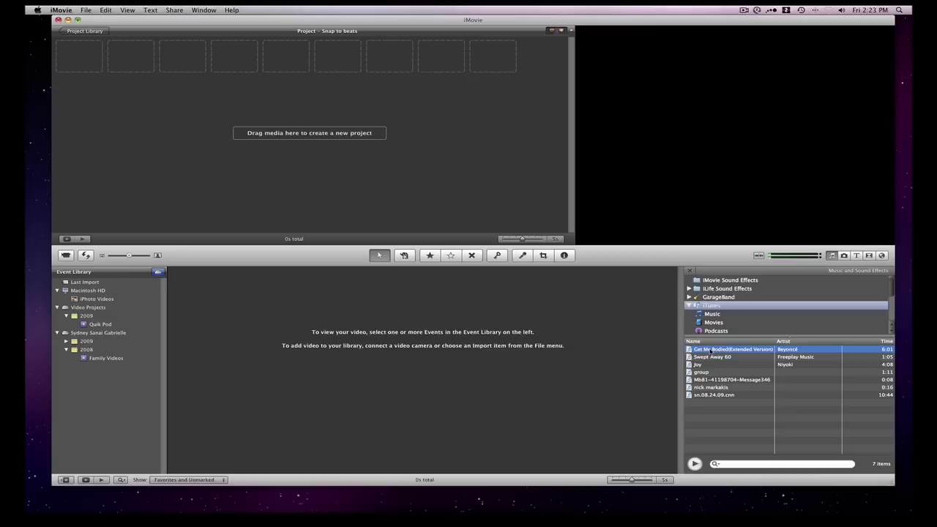
pyautogui.moveTo(711, 351); pyautogui.dragTo(91, 66)
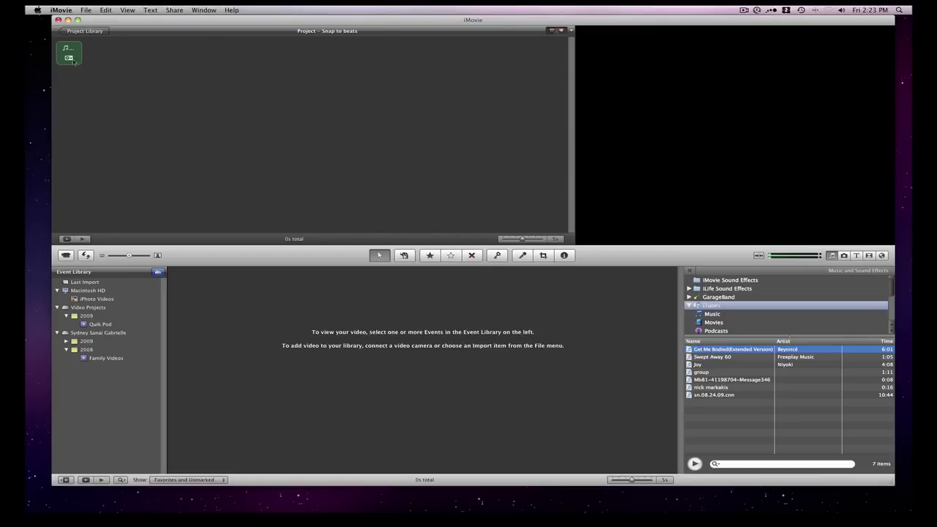
# - Open the song in the Clip Trimmer and drop two test beat markers onto its waveform
pyautogui.click(69, 59)
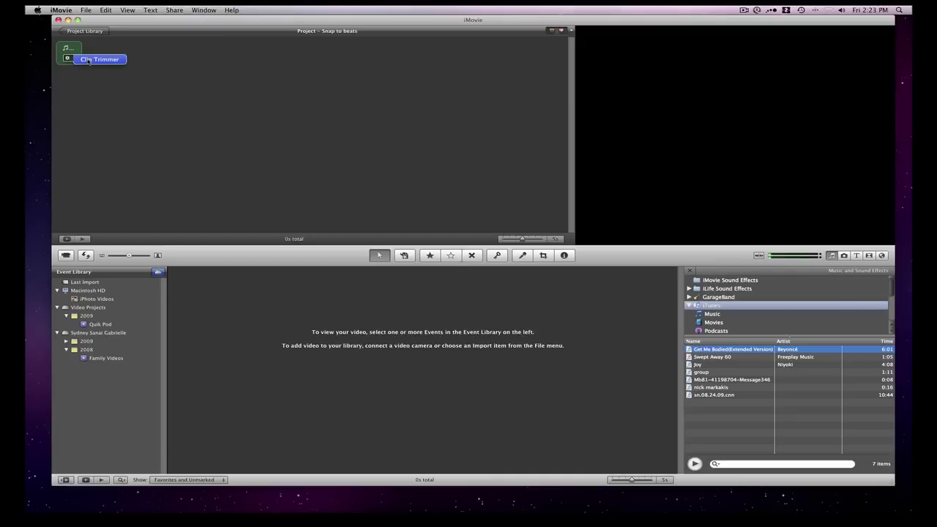
pyautogui.click(88, 60)
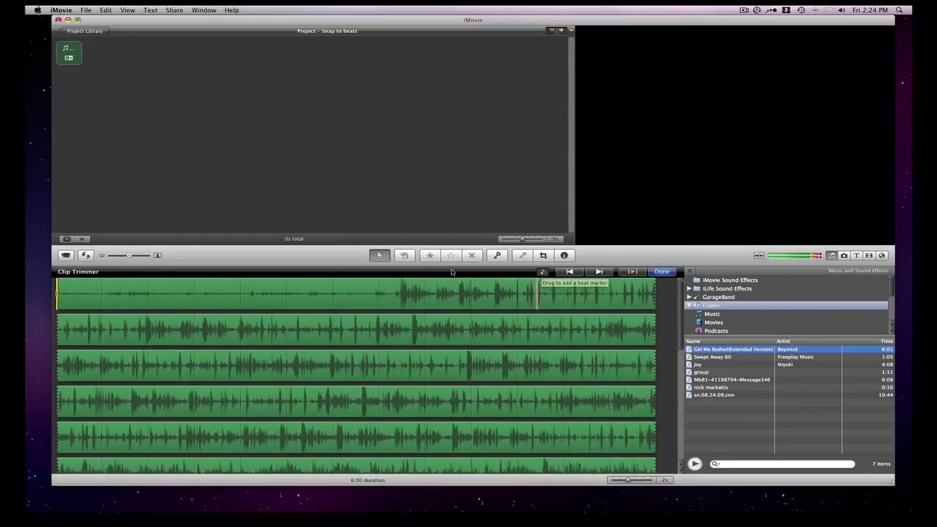
pyautogui.moveTo(542, 274)
pyautogui.mouseDown()
pyautogui.moveTo(502, 301)
pyautogui.moveTo(450, 303)
pyautogui.mouseUp()
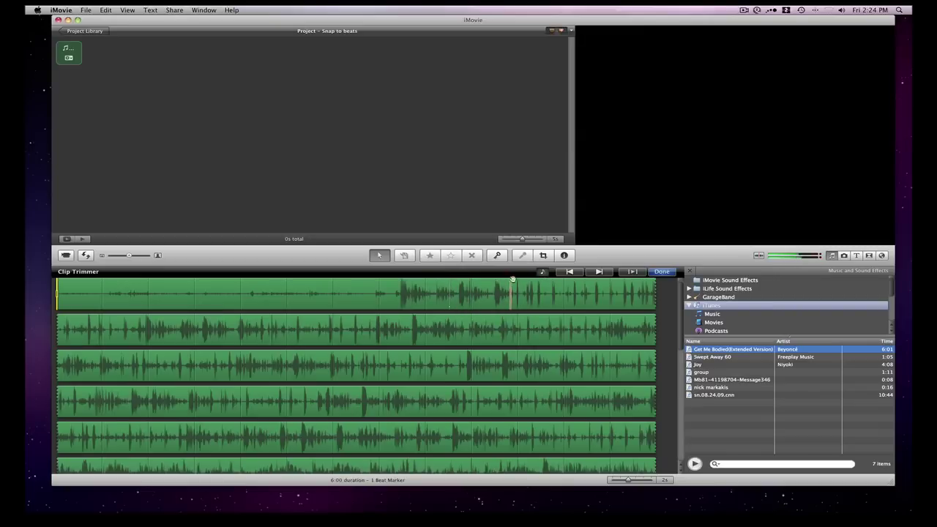
pyautogui.moveTo(544, 307); pyautogui.dragTo(544, 306)
pyautogui.rightClick(545, 308)
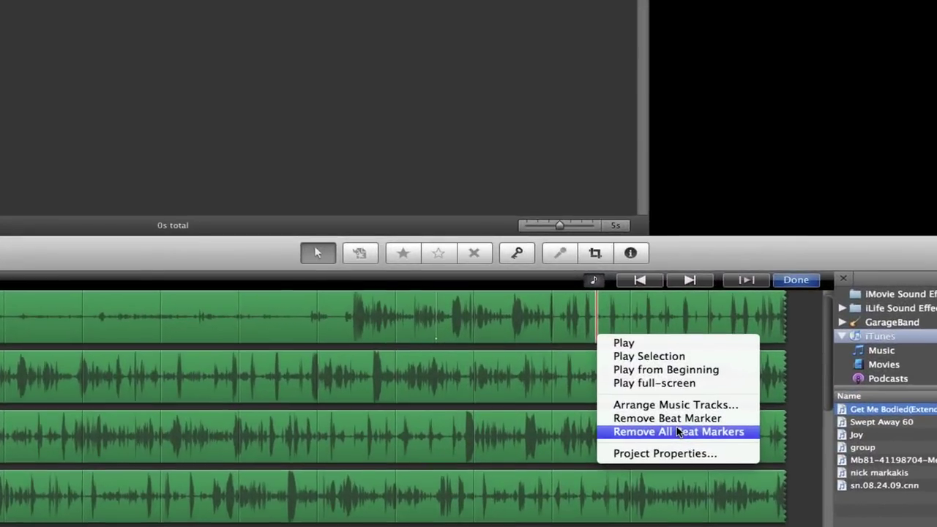
pyautogui.click(592, 362)
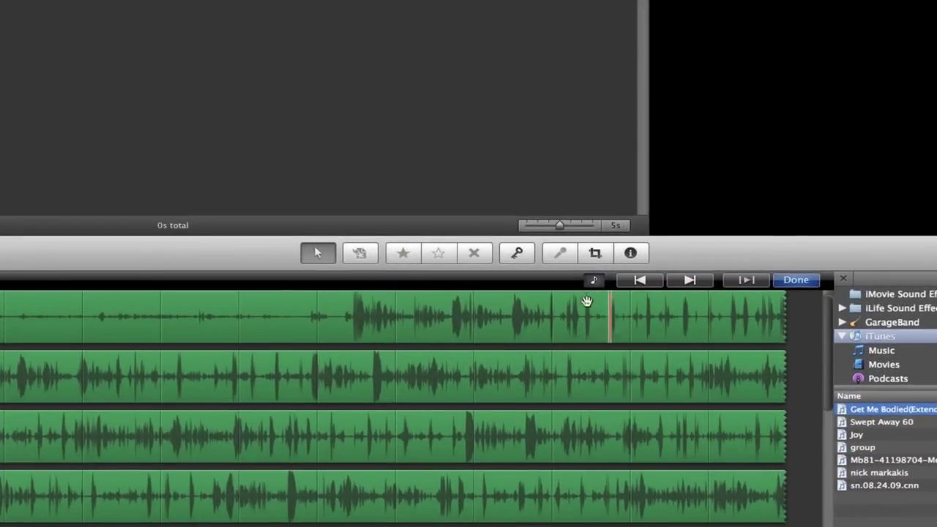
pyautogui.moveTo(602, 315); pyautogui.dragTo(602, 327)
pyautogui.click(590, 281)
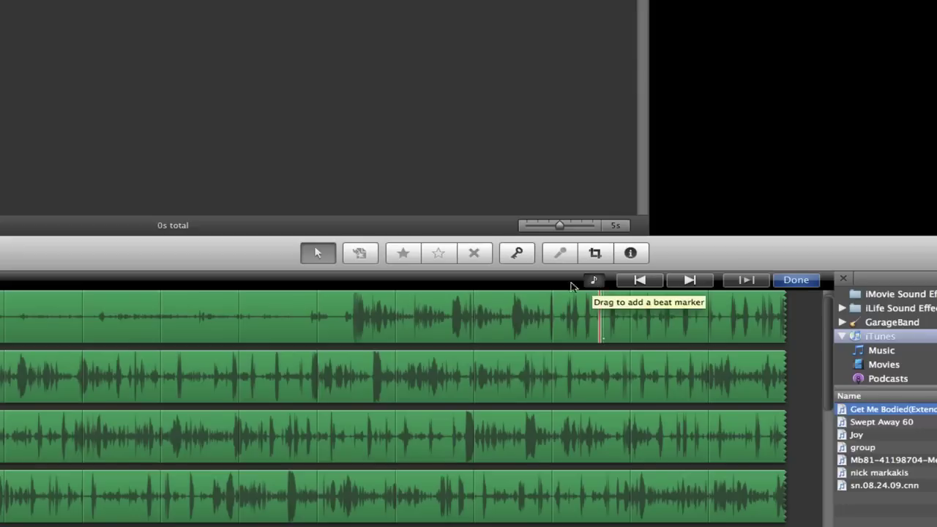
pyautogui.moveTo(572, 286)
pyautogui.mouseDown()
pyautogui.moveTo(216, 310)
pyautogui.moveTo(0, 307)
pyautogui.moveTo(49, 307)
pyautogui.mouseUp()
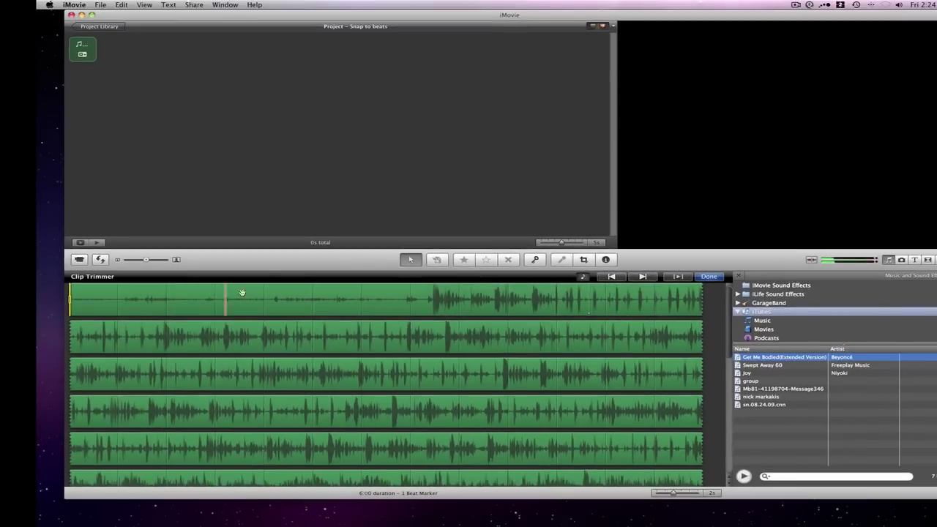
pyautogui.moveTo(242, 293); pyautogui.dragTo(590, 300)
pyautogui.rightClick(590, 311)
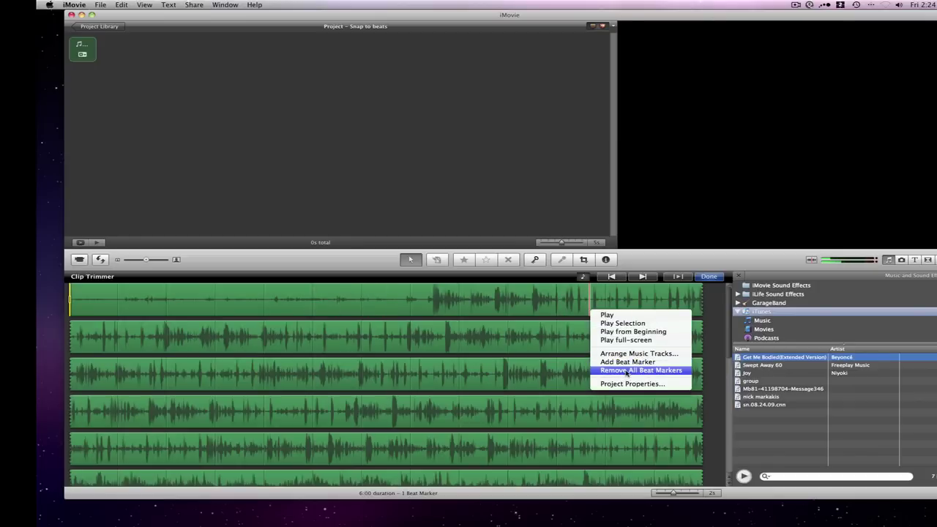
pyautogui.click(627, 372)
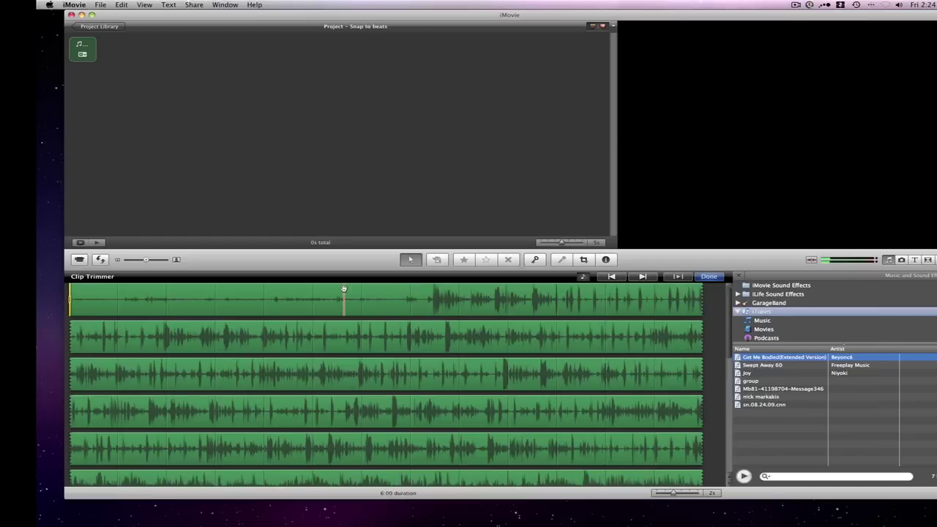
# - Play the song at a comfortable volume and tap M on each beat to add markers
pyautogui.press('space')
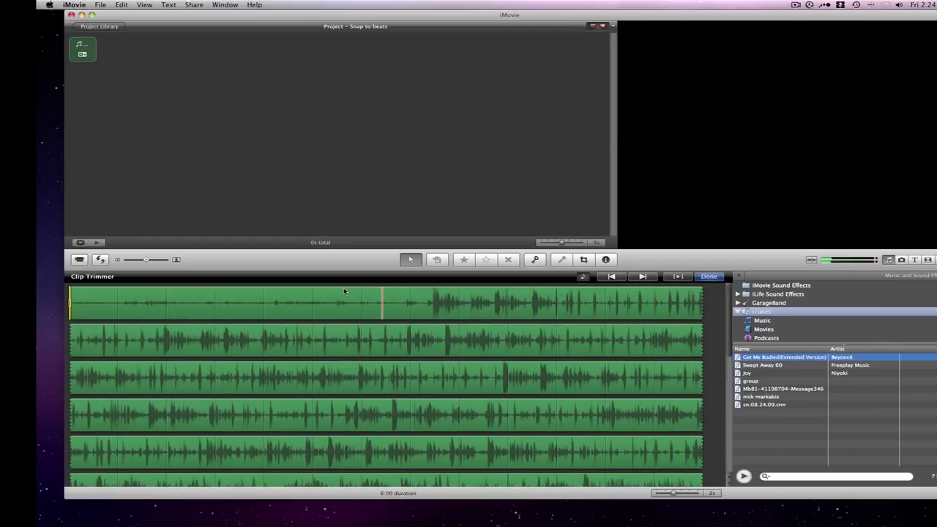
pyautogui.press('XF86AudioLowerVolume')
pyautogui.press('XF86AudioLowerVolume')
pyautogui.press('XF86AudioLowerVolume')
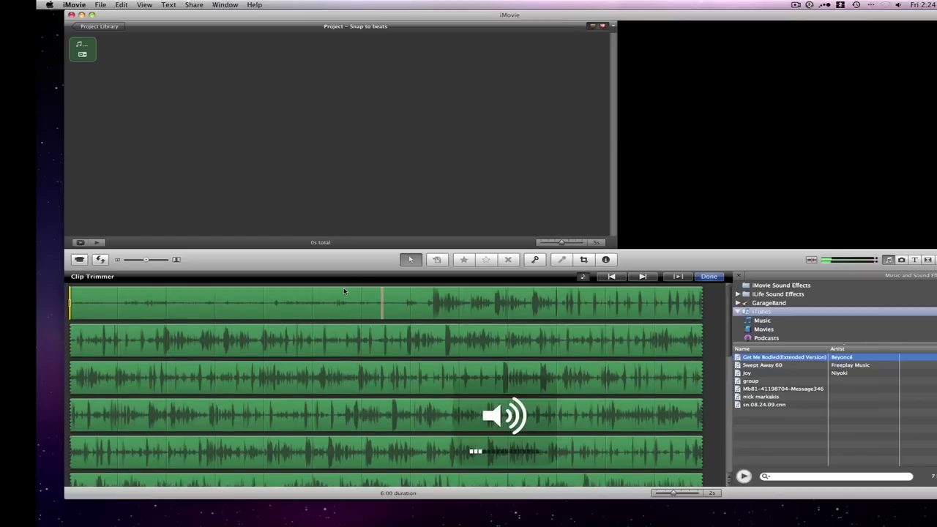
pyautogui.press('XF86AudioRaiseVolume')
pyautogui.press('XF86AudioRaiseVolume')
pyautogui.press('XF86AudioRaiseVolume')
pyautogui.press('XF86AudioRaiseVolume')
pyautogui.press('XF86AudioRaiseVolume')
pyautogui.press('XF86AudioRaiseVolume')
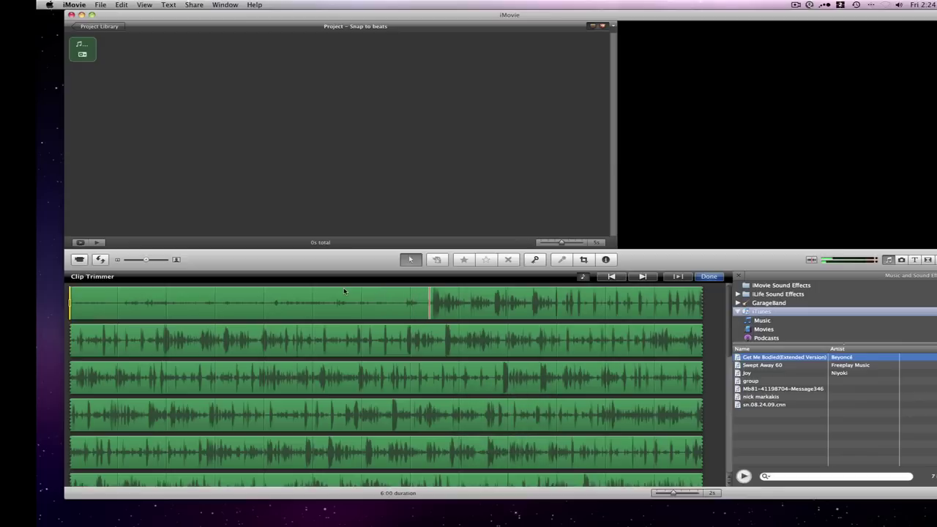
pyautogui.press('XF86AudioRaiseVolume')
pyautogui.press('XF86AudioRaiseVolume')
pyautogui.press('XF86AudioRaiseVolume')
pyautogui.press('m')
pyautogui.press('m')
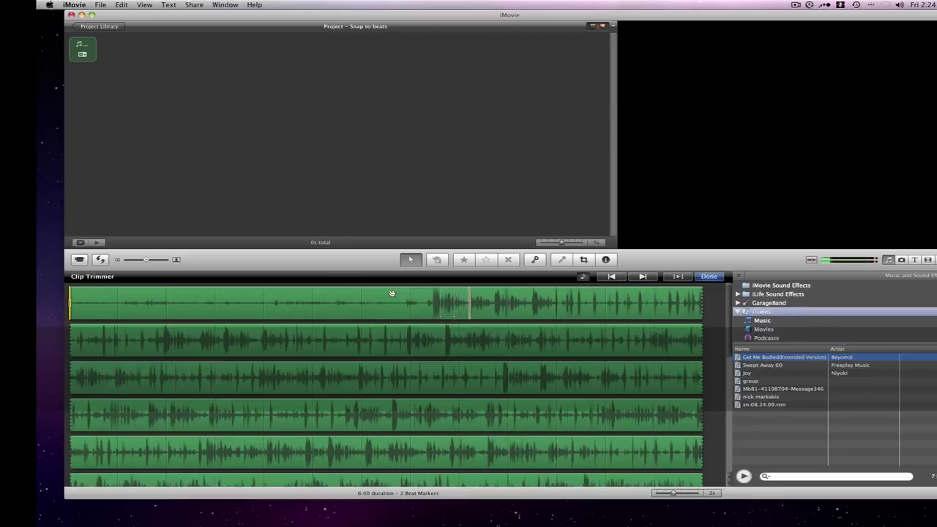
pyautogui.press('m')
pyautogui.press('m')
pyautogui.press('m')
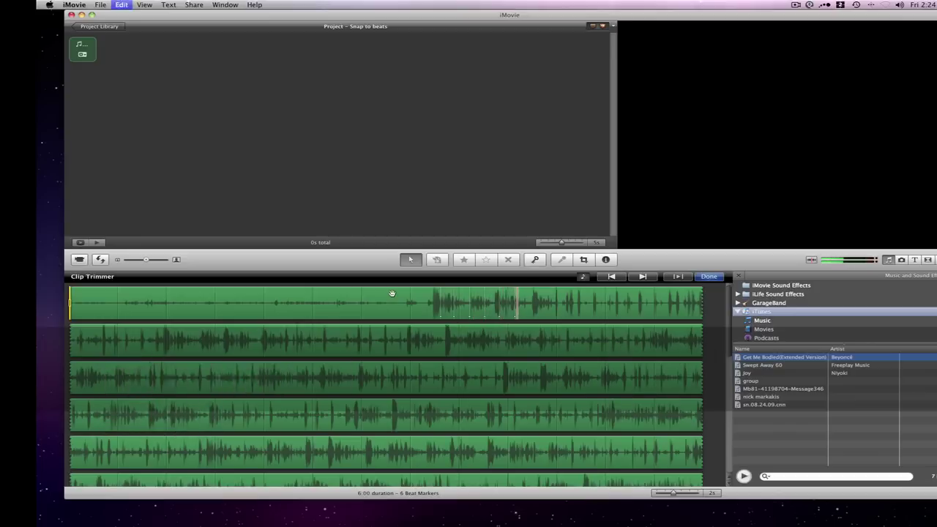
pyautogui.press('m')
pyautogui.press('m')
pyautogui.press('m')
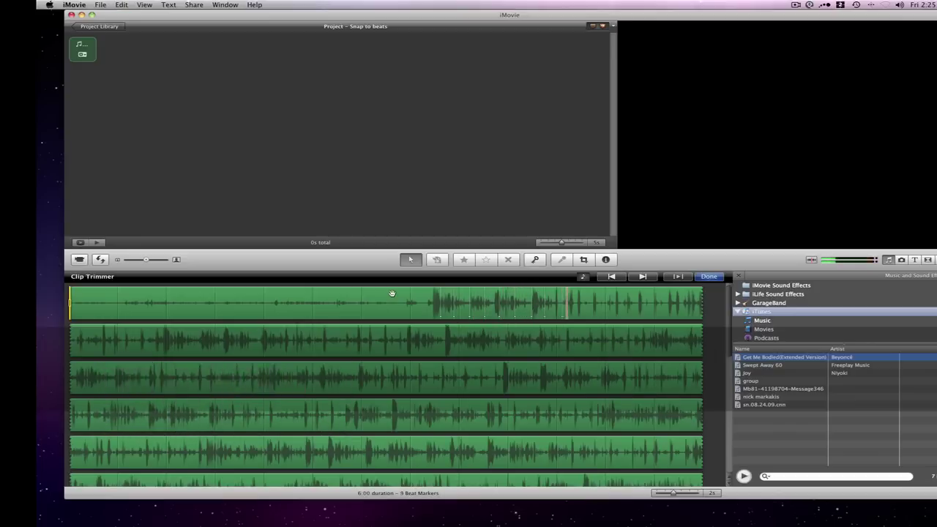
pyautogui.press('m')
pyautogui.press('m')
pyautogui.press('m')
pyautogui.press('m')
pyautogui.press('m')
pyautogui.press('m')
pyautogui.press('m')
pyautogui.press('m')
pyautogui.press('m')
pyautogui.press('m')
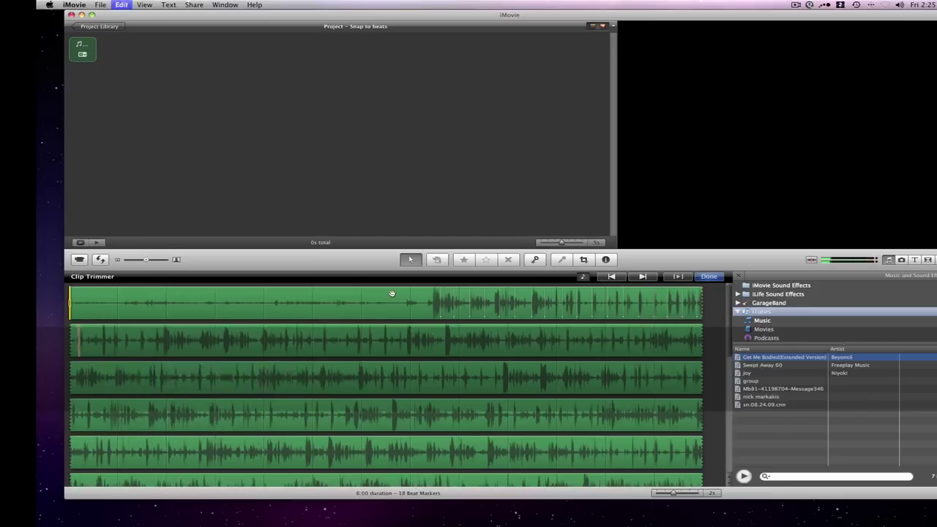
pyautogui.press('m')
pyautogui.press('m')
pyautogui.press('m')
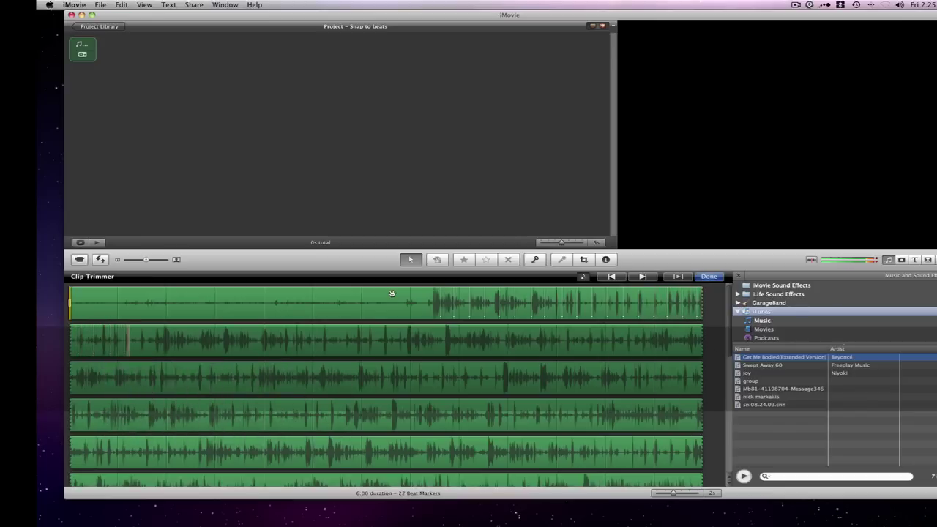
pyautogui.press('m')
pyautogui.press('m')
pyautogui.press('m')
pyautogui.press('m')
pyautogui.press('m')
pyautogui.press('m')
pyautogui.press('m')
pyautogui.press('m')
pyautogui.press('m')
pyautogui.press('m')
pyautogui.press('m')
# - Delete the beat marker in row 2 of the Clip Trimmer, leaving 31 markers
pyautogui.rightClick(276, 355)
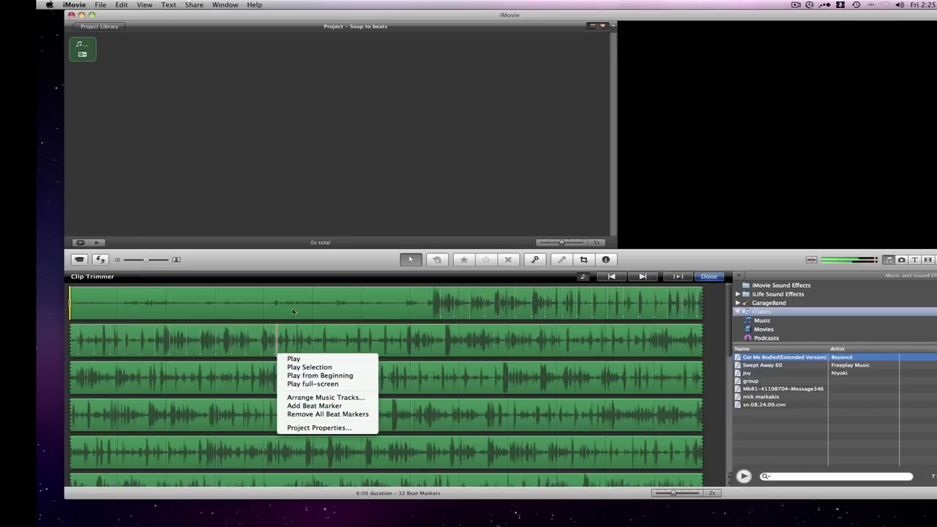
pyautogui.click(582, 277)
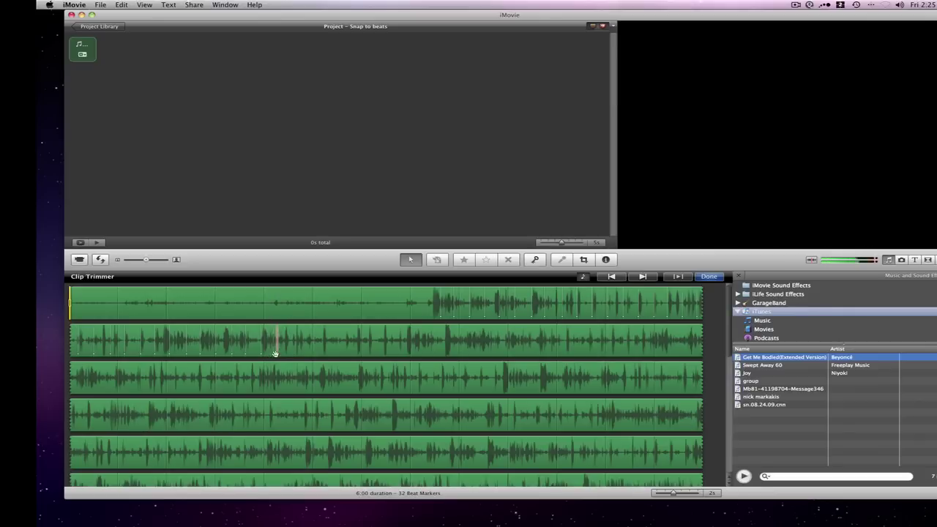
pyautogui.rightClick(273, 356)
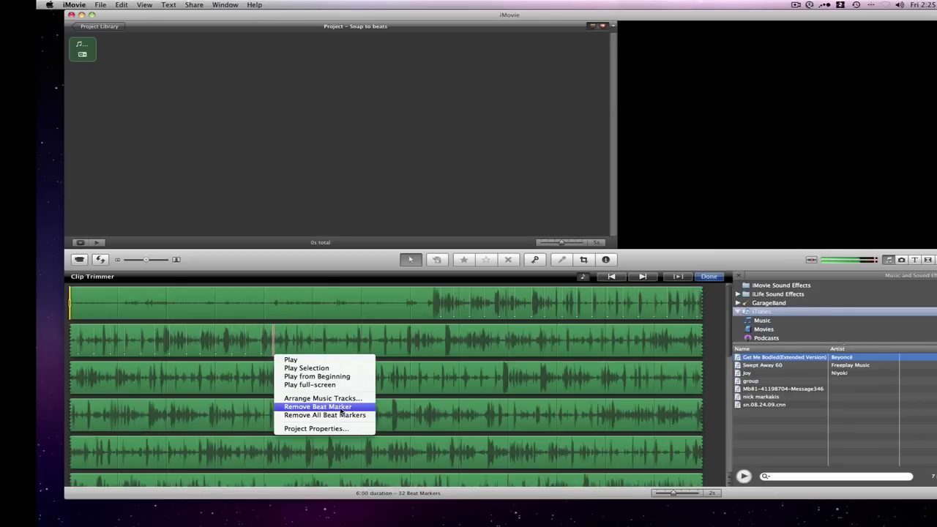
pyautogui.click(341, 407)
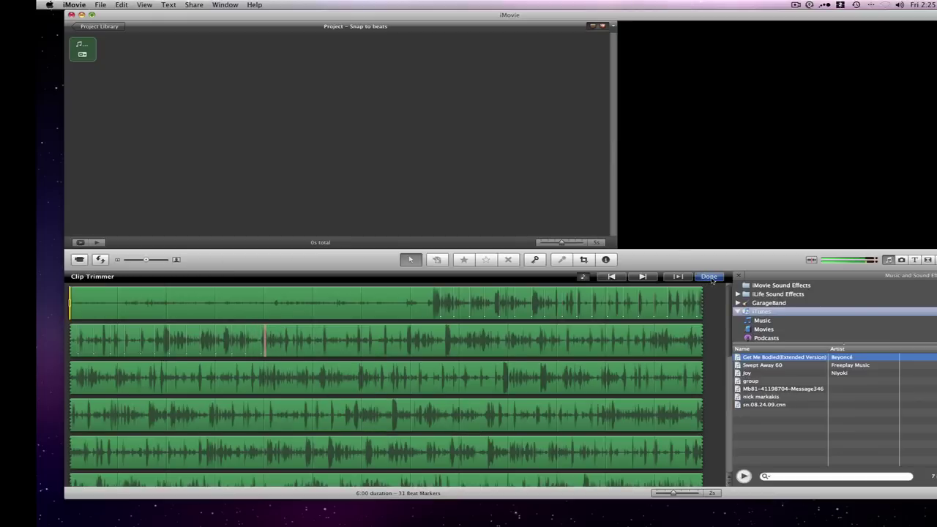
# - Finish the Clip Trimmer with Done and bring up the Aperture photo browser with ⌘2
pyautogui.click(710, 278)
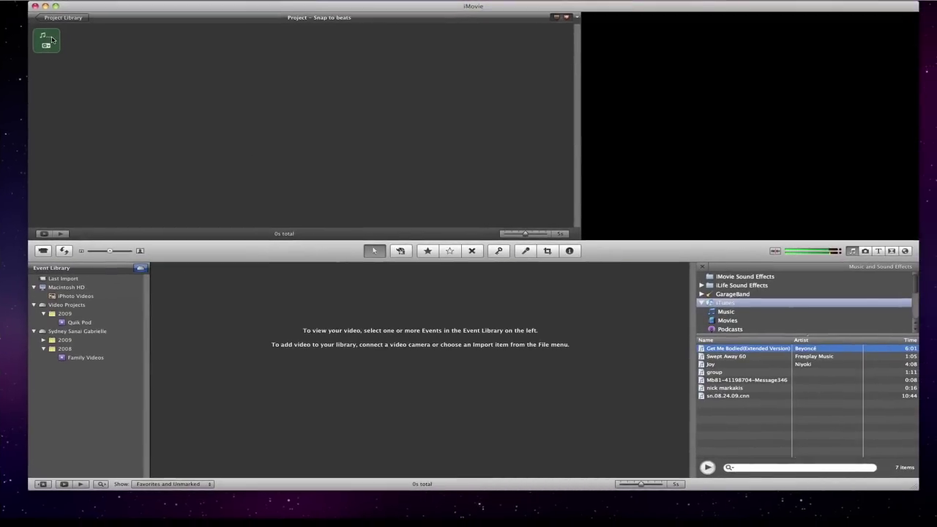
pyautogui.press('super+2')
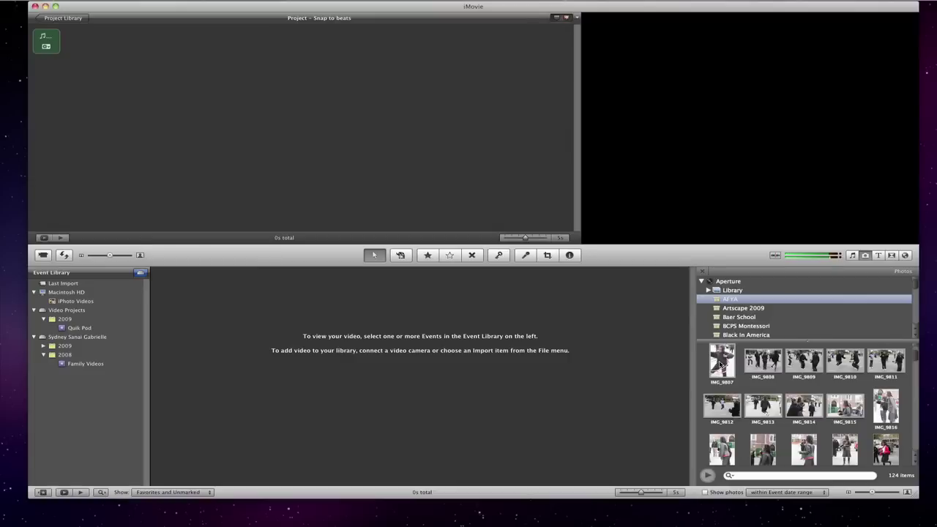
# - Select photos IMG_9807 through IMG_9815 and drop them onto the song in the project
pyautogui.keyDown('shift'); pyautogui.click(722, 364); pyautogui.keyUp('shift')
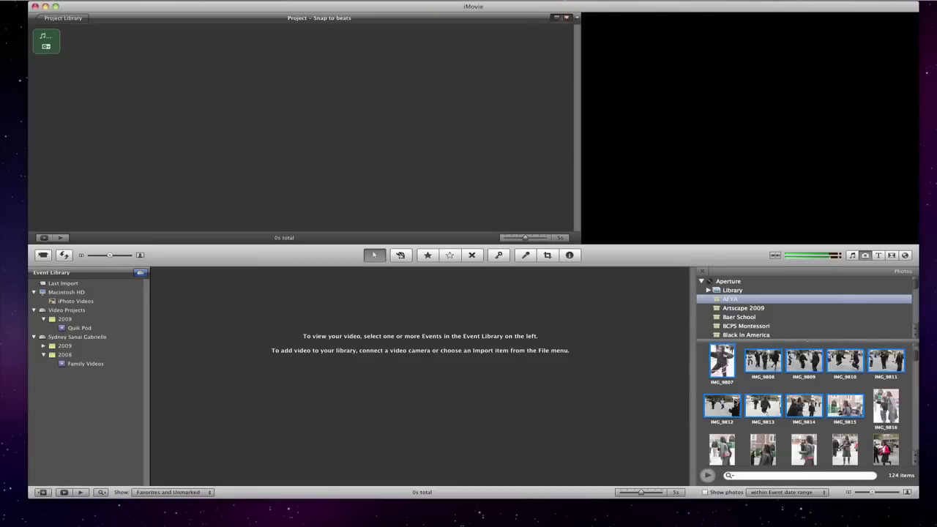
pyautogui.moveTo(735, 403); pyautogui.dragTo(69, 51)
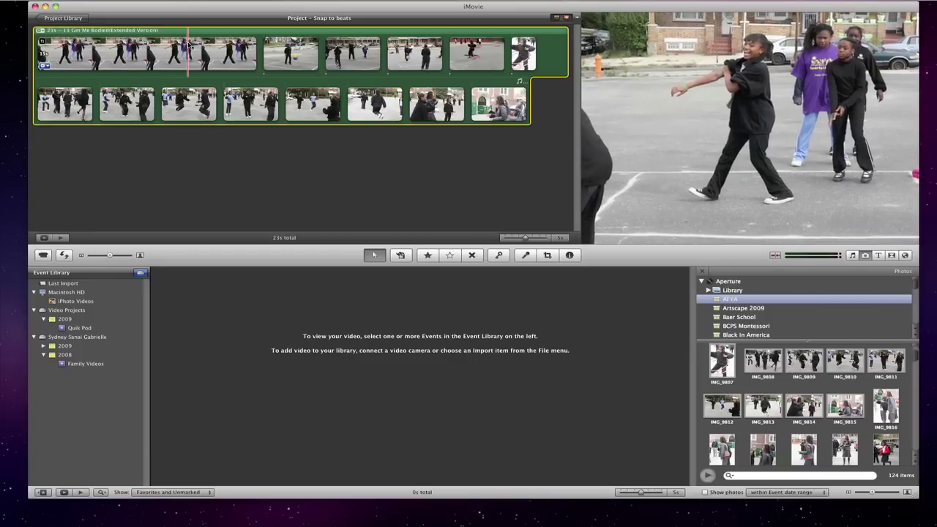
pyautogui.press('space')
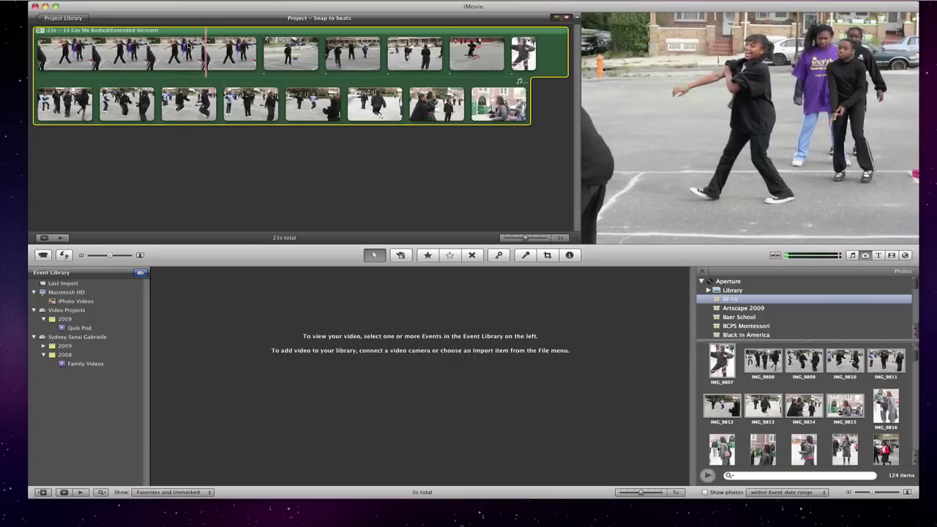
pyautogui.press('XF86AudioRaiseVolume')
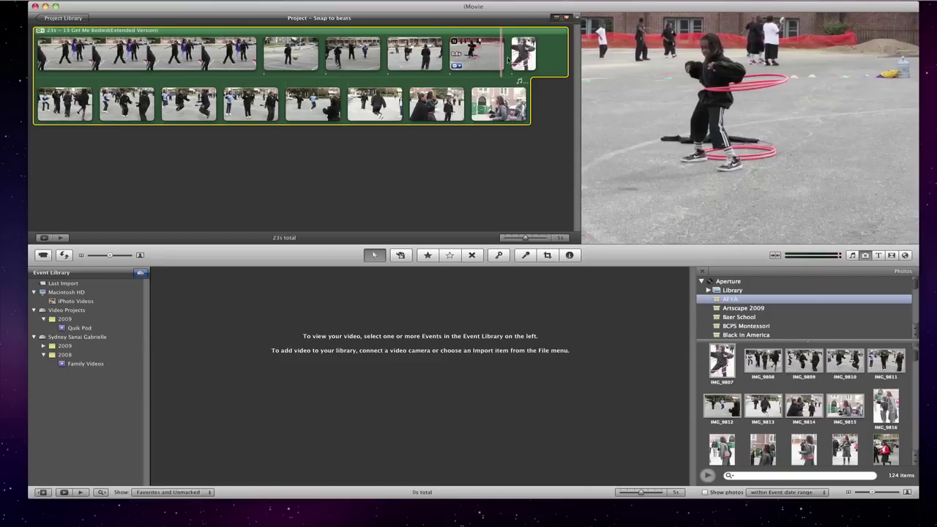
# - Move the hula-hoop close-up's Ken Burns start framing up toward her face
pyautogui.click(518, 65)
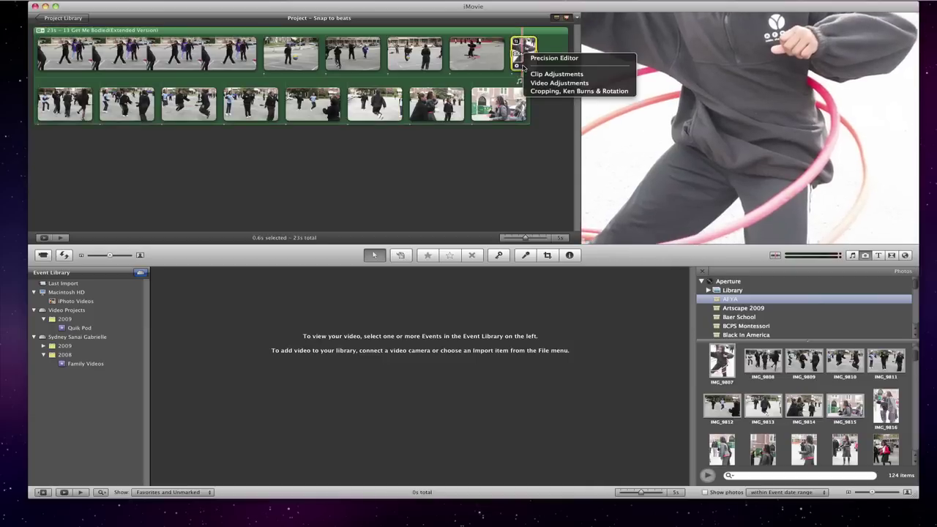
pyautogui.click(543, 91)
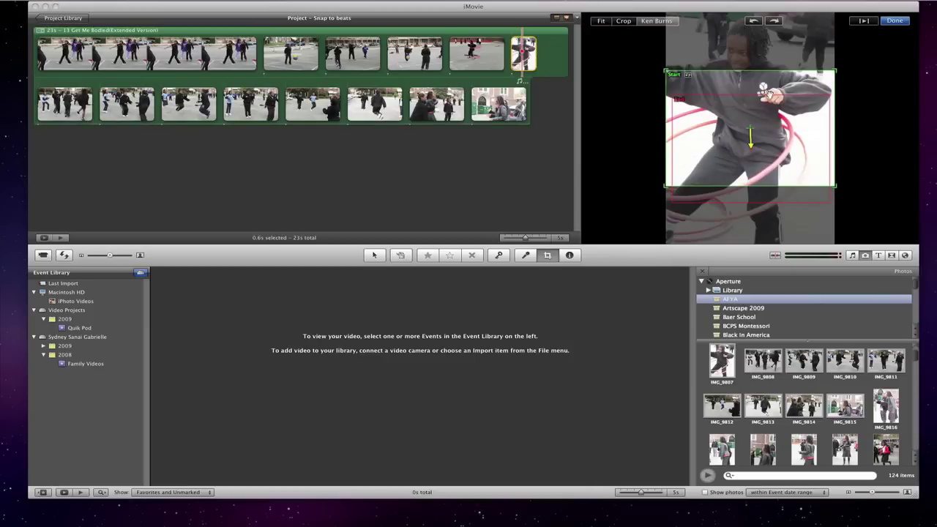
pyautogui.moveTo(764, 69); pyautogui.dragTo(763, 24)
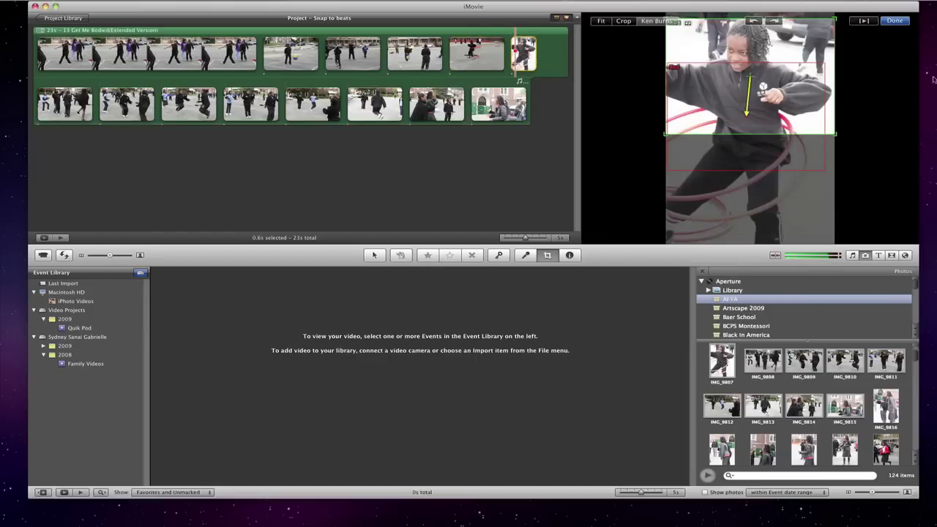
pyautogui.moveTo(825, 70); pyautogui.dragTo(823, 62)
pyautogui.moveTo(770, 105); pyautogui.dragTo(769, 122)
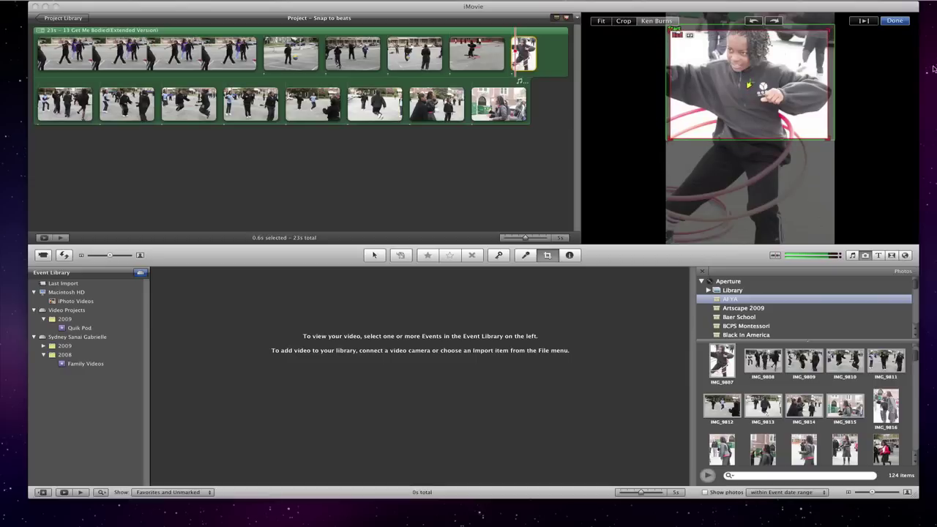
pyautogui.click(896, 22)
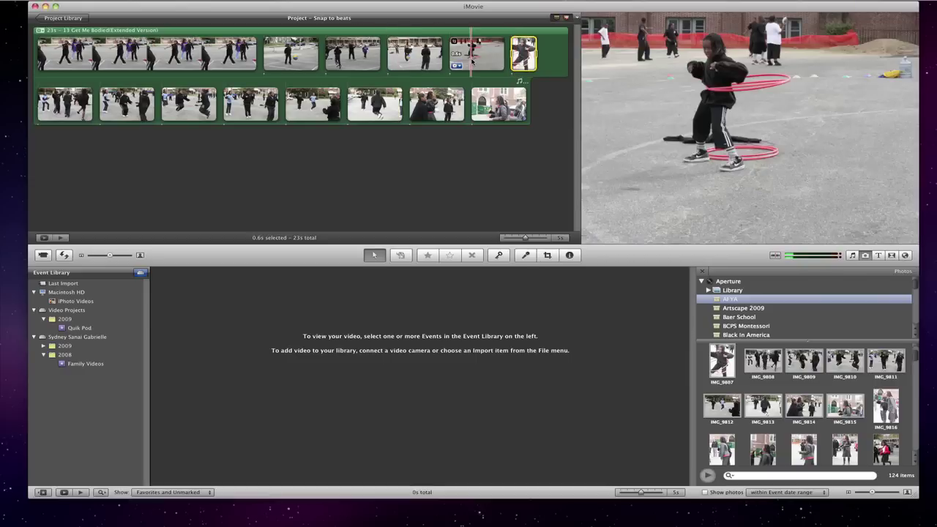
# - Shift the wide hula-hoop photo's Ken Burns start framing up and left
pyautogui.click(456, 66)
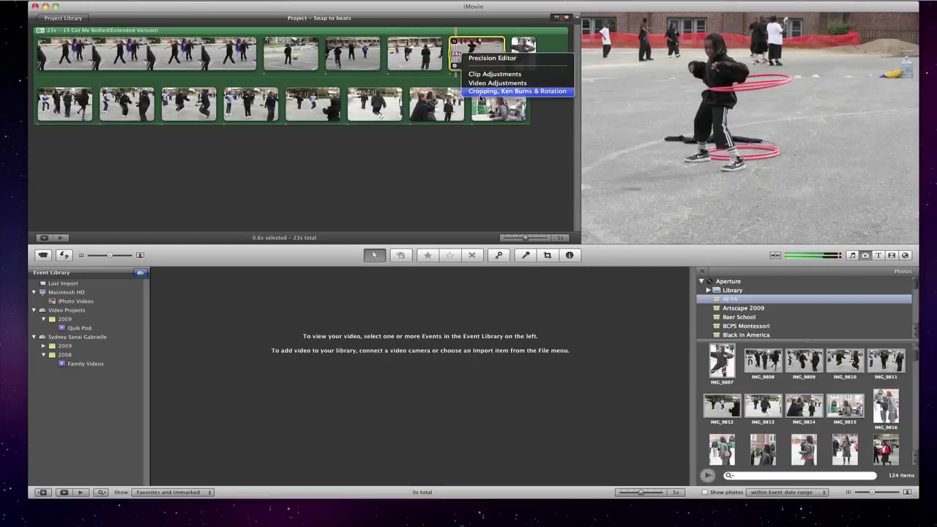
pyautogui.click(478, 91)
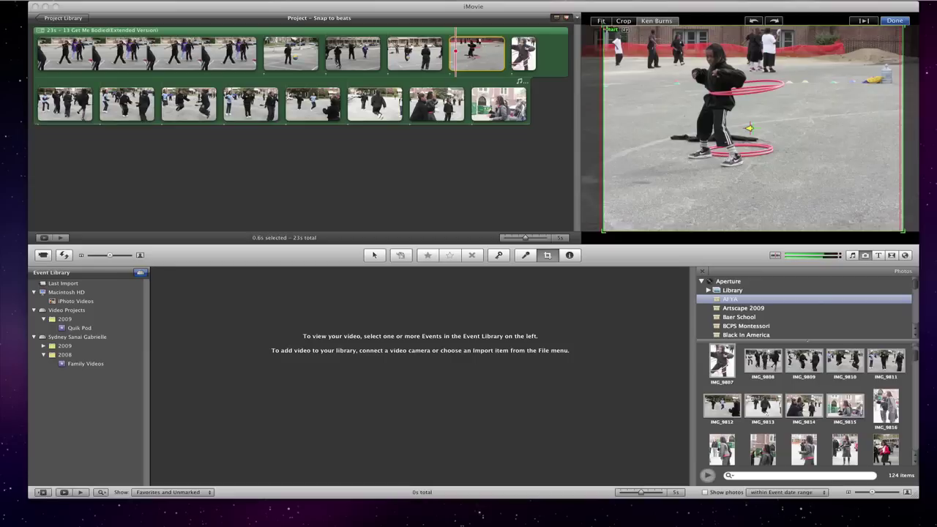
pyautogui.moveTo(874, 66); pyautogui.dragTo(859, 49)
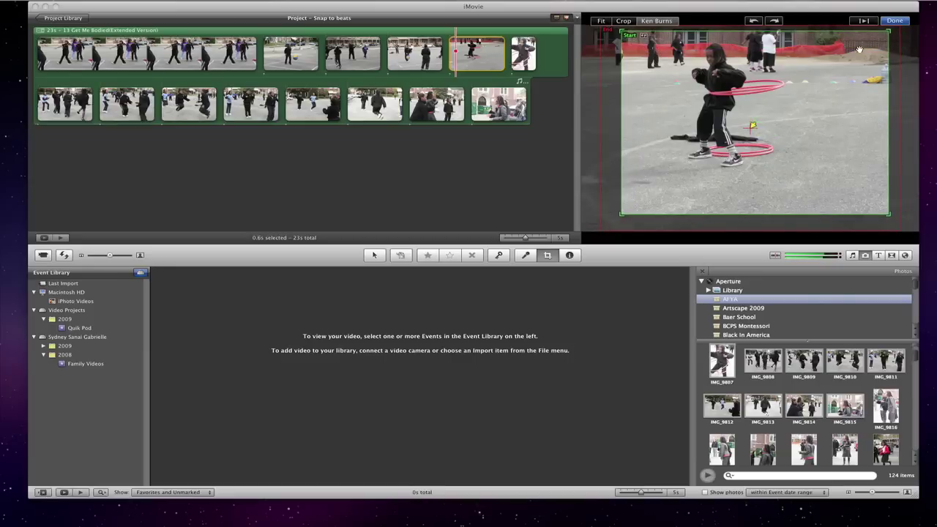
pyautogui.click(893, 22)
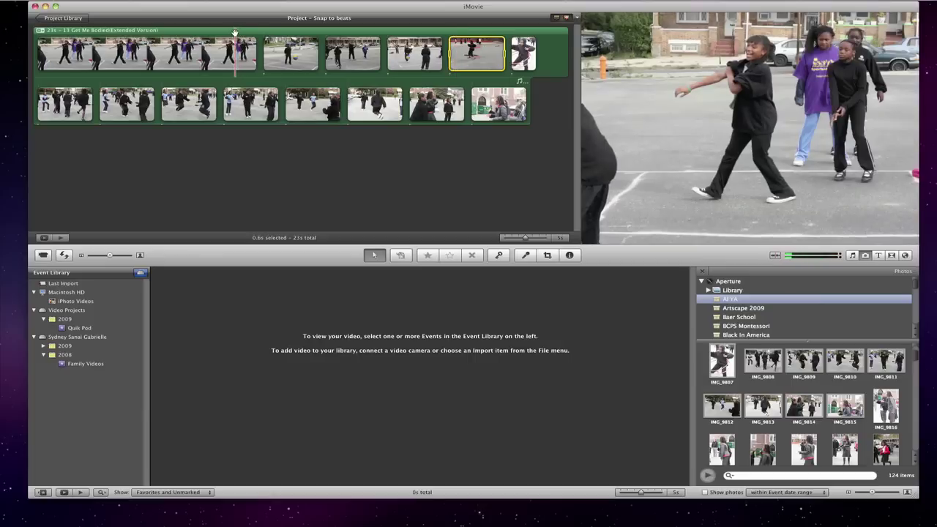
pyautogui.press('space')
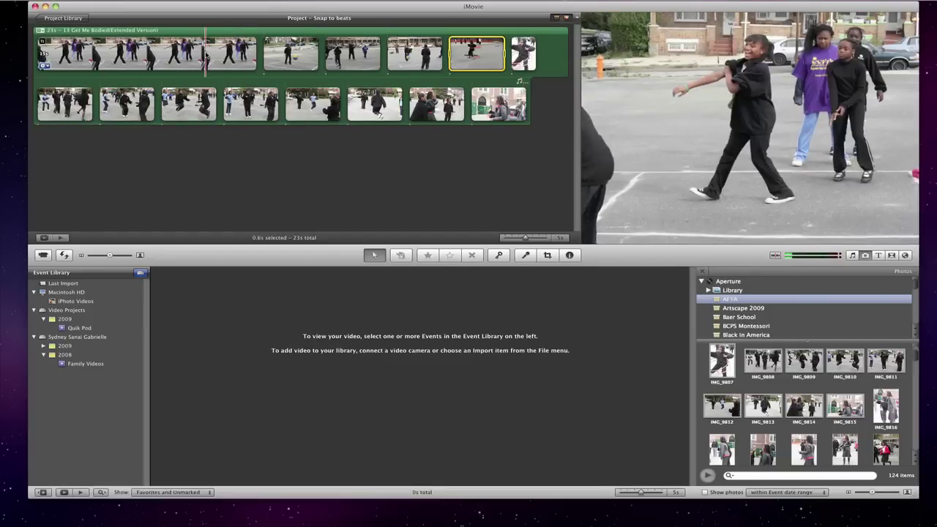
# - From Family Videos, append a 6-second part of the baby clip and the man clip's opening
pyautogui.click(65, 364)
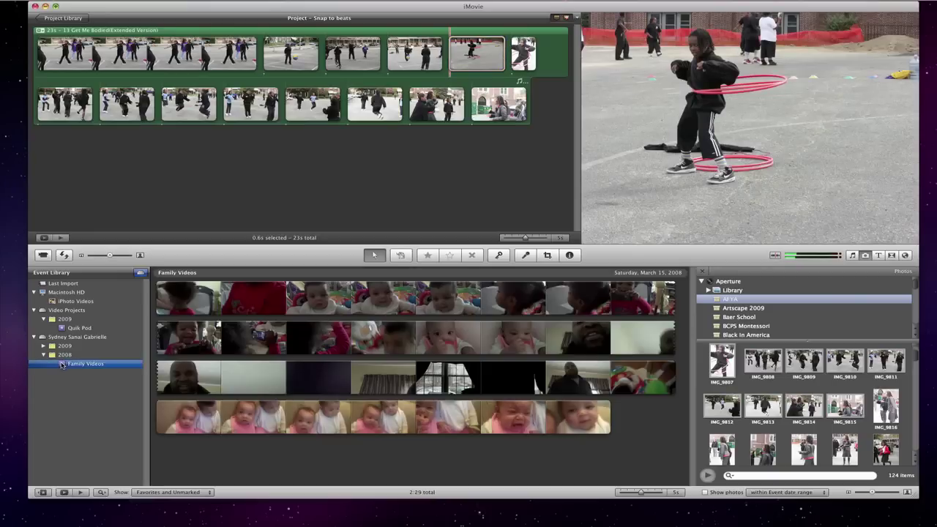
pyautogui.moveTo(341, 417); pyautogui.dragTo(528, 104)
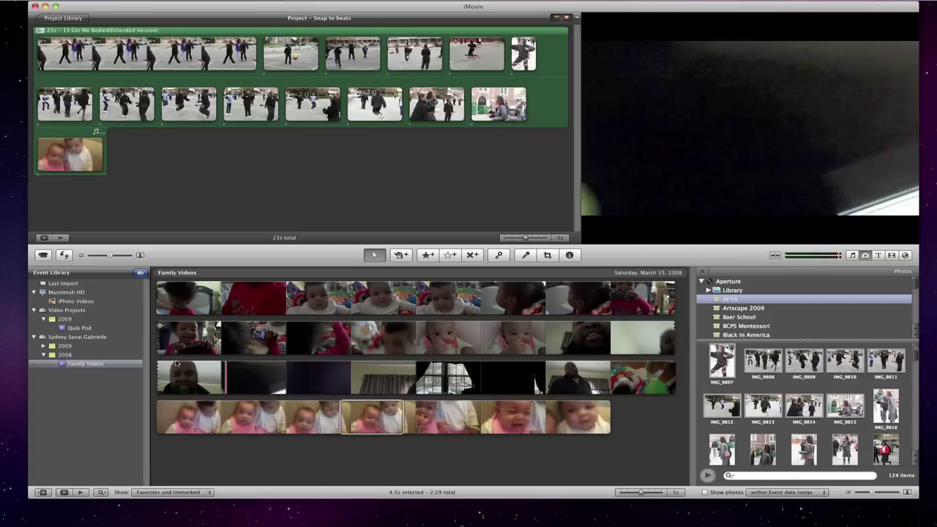
pyautogui.moveTo(163, 377); pyautogui.dragTo(130, 159)
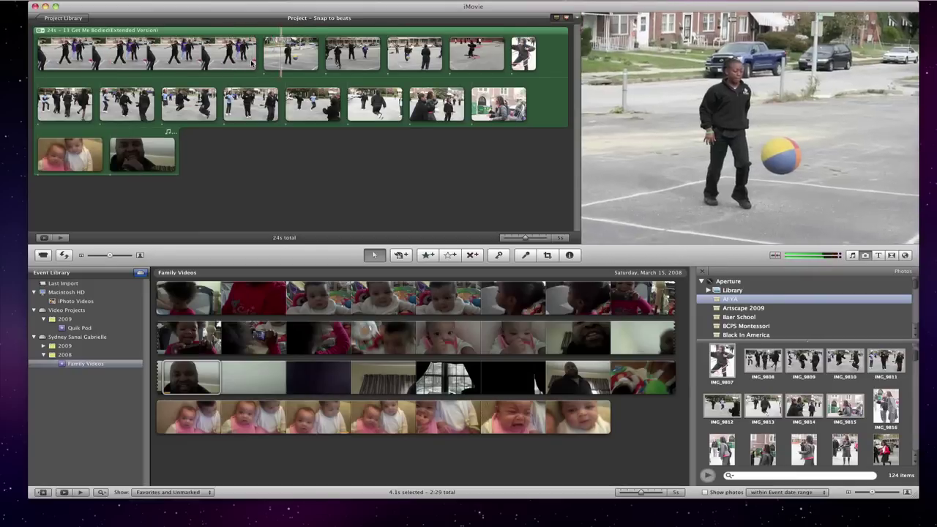
# - Play back the project, then append 8.7 seconds of the window-blinds clip to its end
pyautogui.press('space')
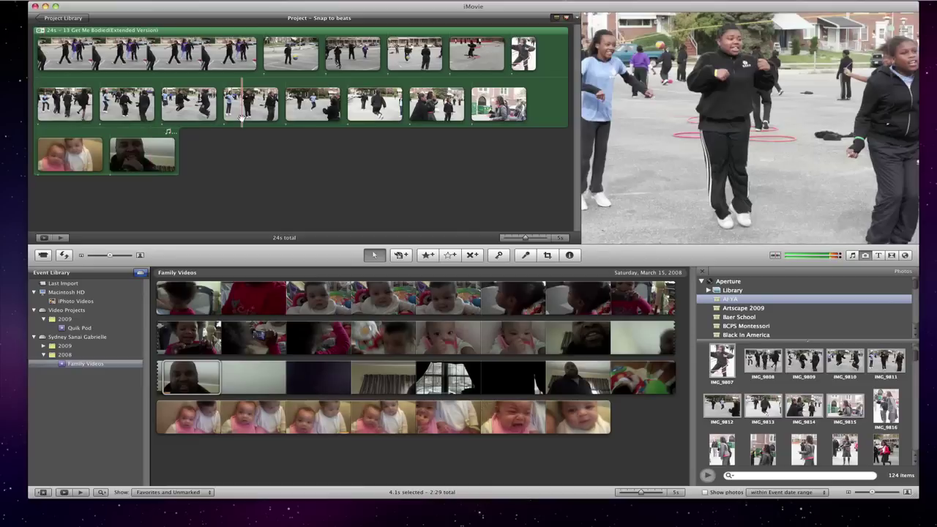
pyautogui.moveTo(370, 378); pyautogui.dragTo(261, 168)
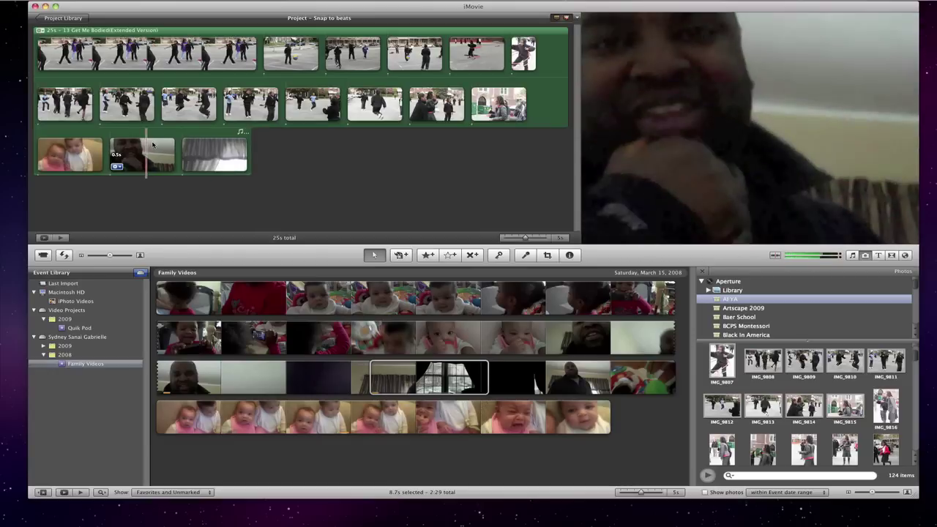
pyautogui.press('space')
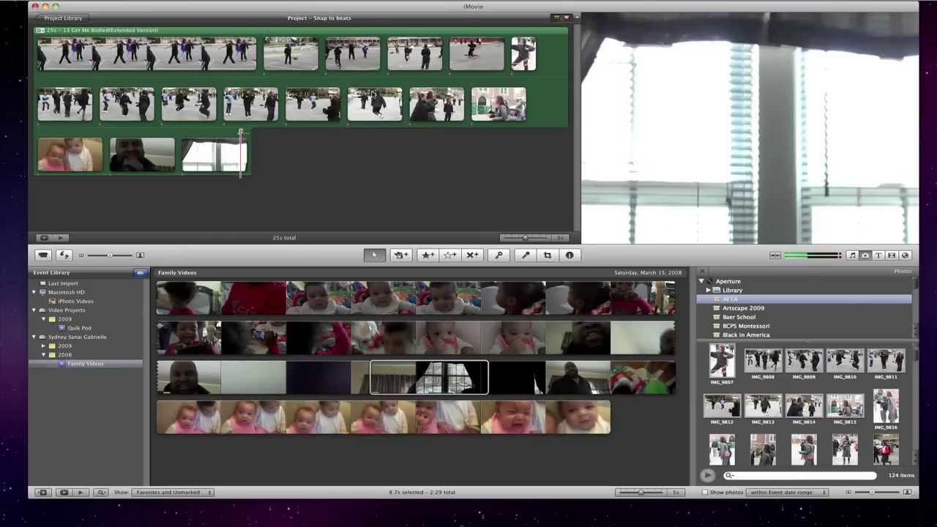
pyautogui.press('space')
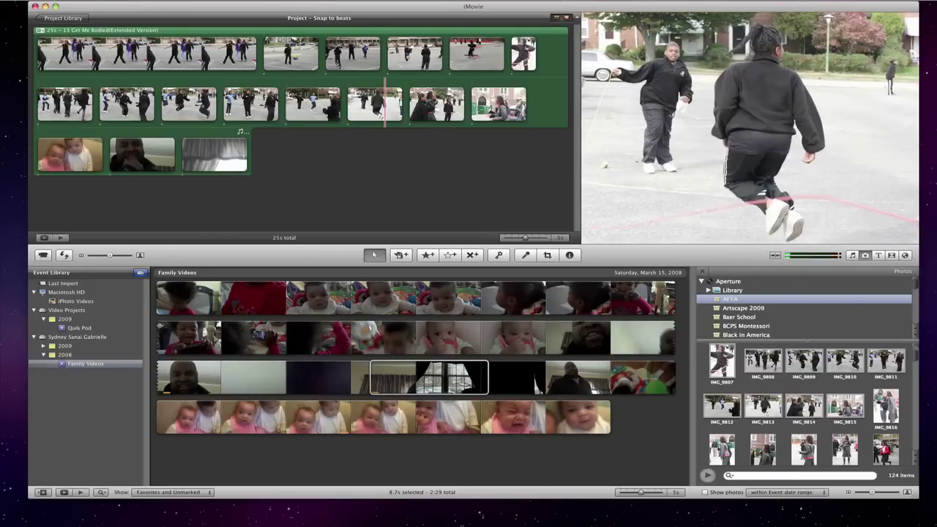